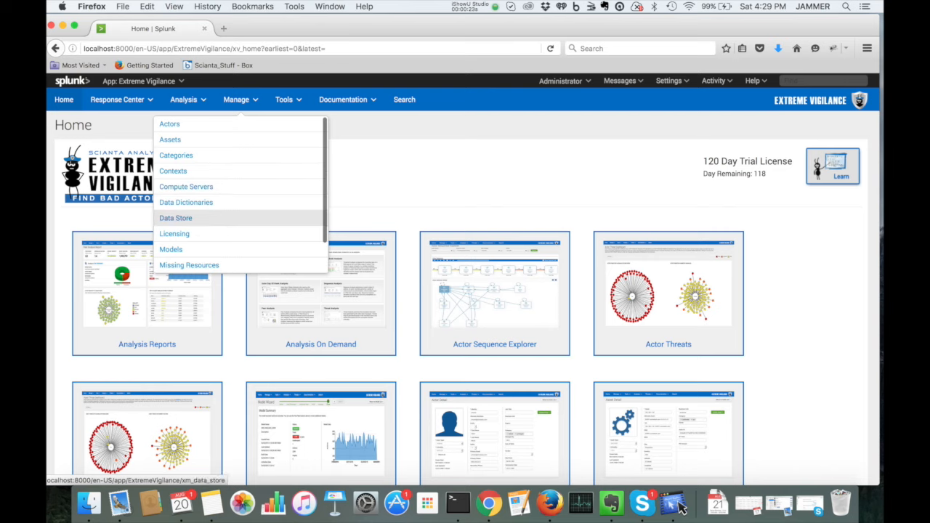
- Open the Models manager, start a new model and name it DEMO_ANET
click(171, 249)
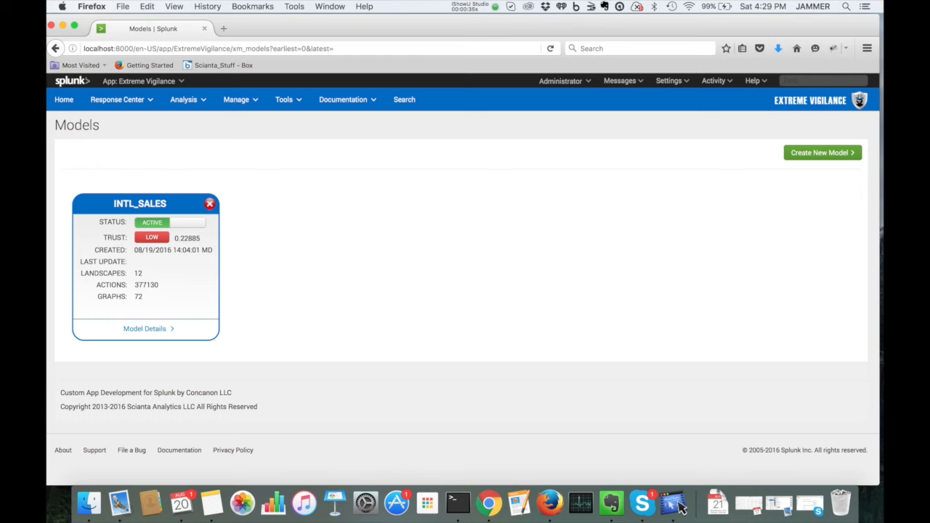
click(822, 153)
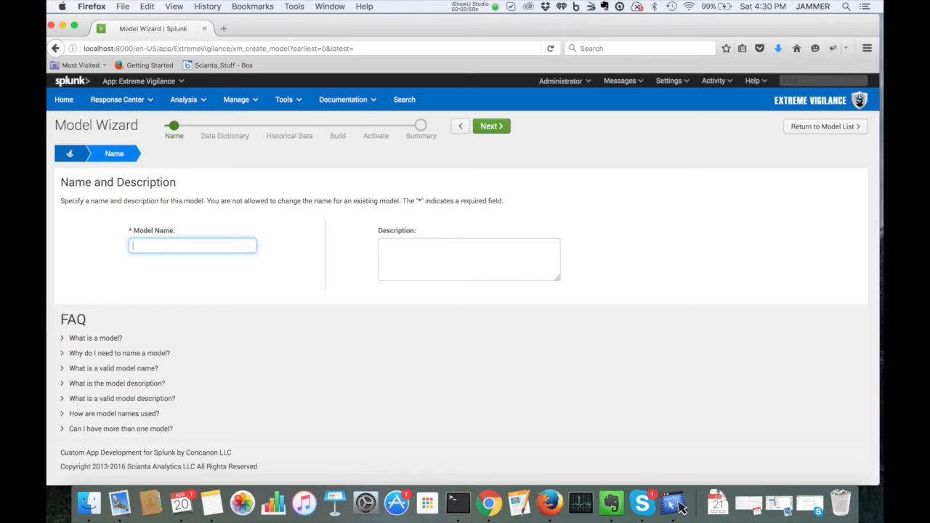
text(DEMO_ANET)
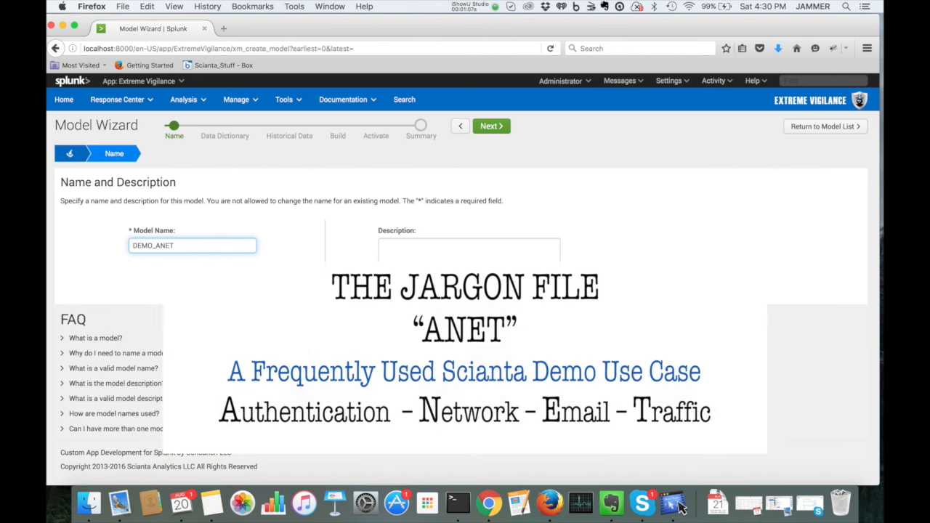
key(Tab)
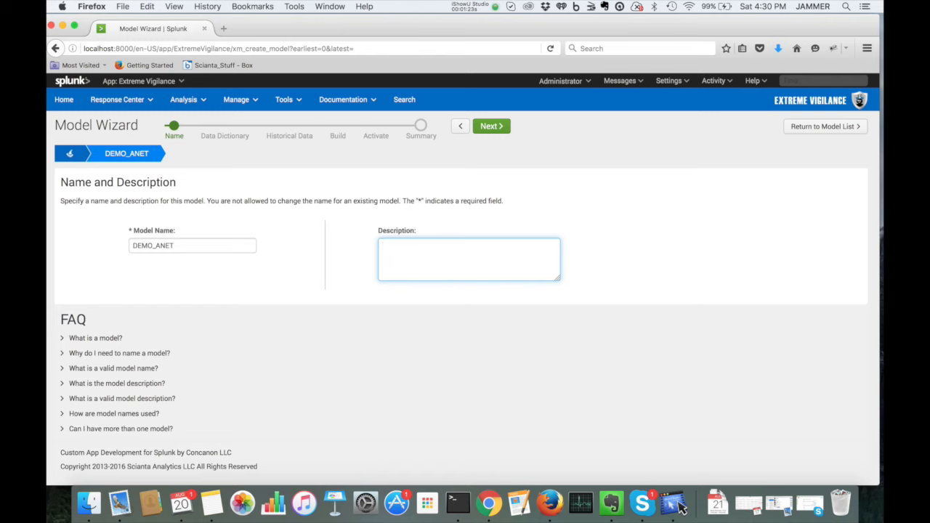
- Enter the description "Authentication, Network, Email, and Traffic" and advance to the data dictionary step
text(Authentication, Network)
key(BackSpace)
text(, Email, and Traffic)
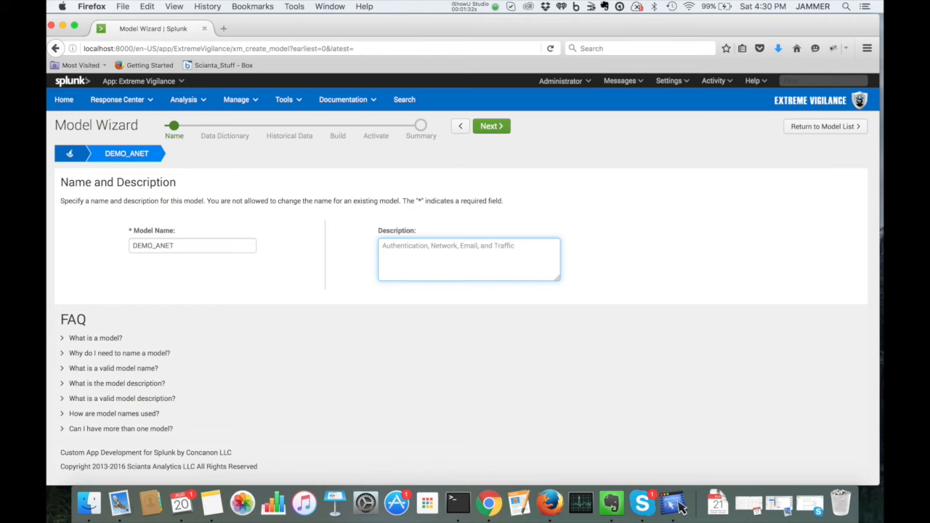
key(Tab)
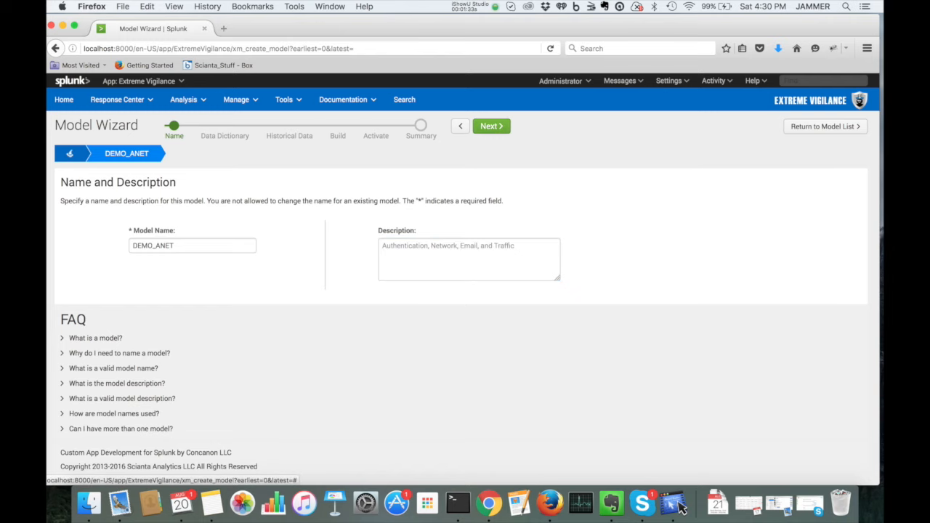
key(Return)
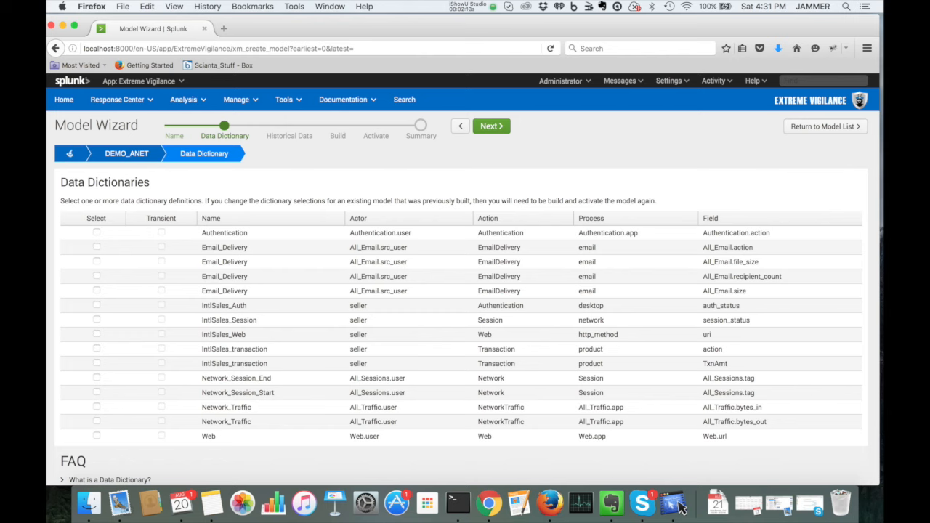
- Select the Authentication, all Email_Delivery, Network_Session_End, Network_Session_Start and both Network_Traffic dictionaries, and continue
click(97, 232)
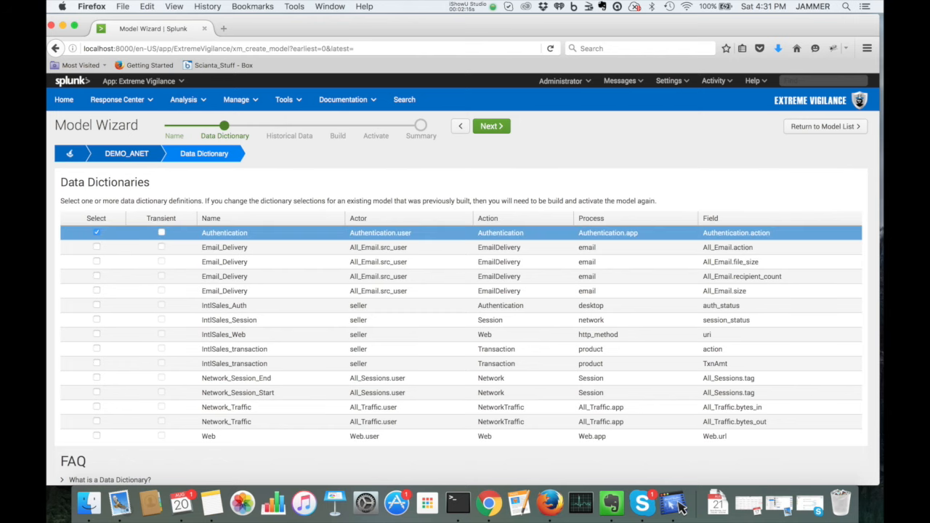
click(96, 248)
click(97, 261)
click(96, 276)
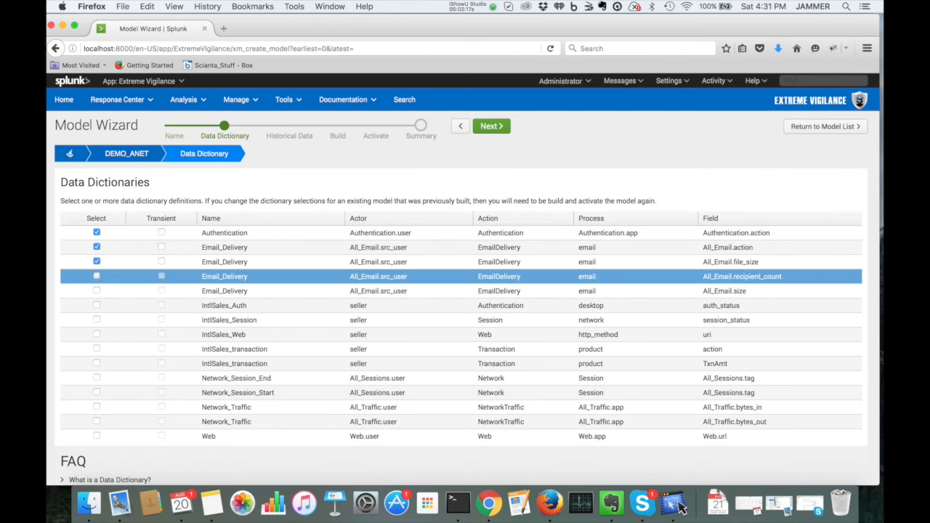
click(97, 290)
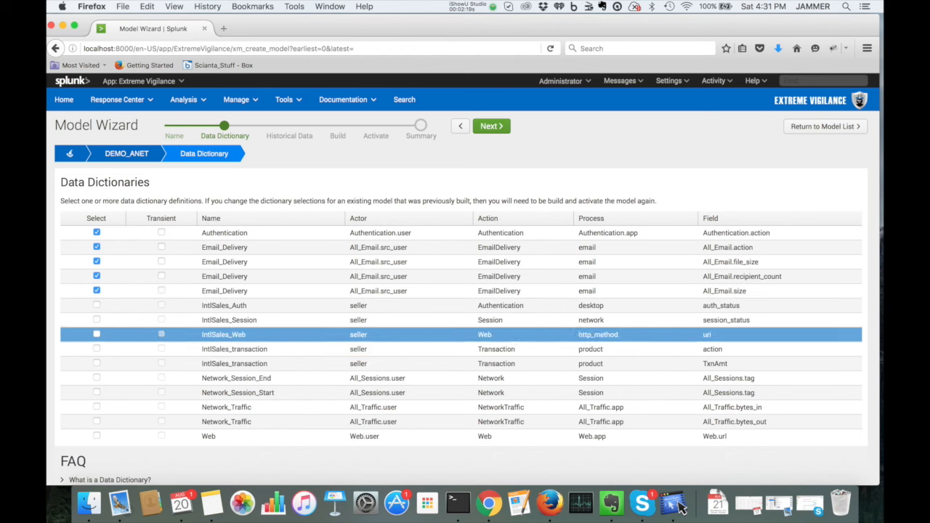
click(97, 378)
click(96, 392)
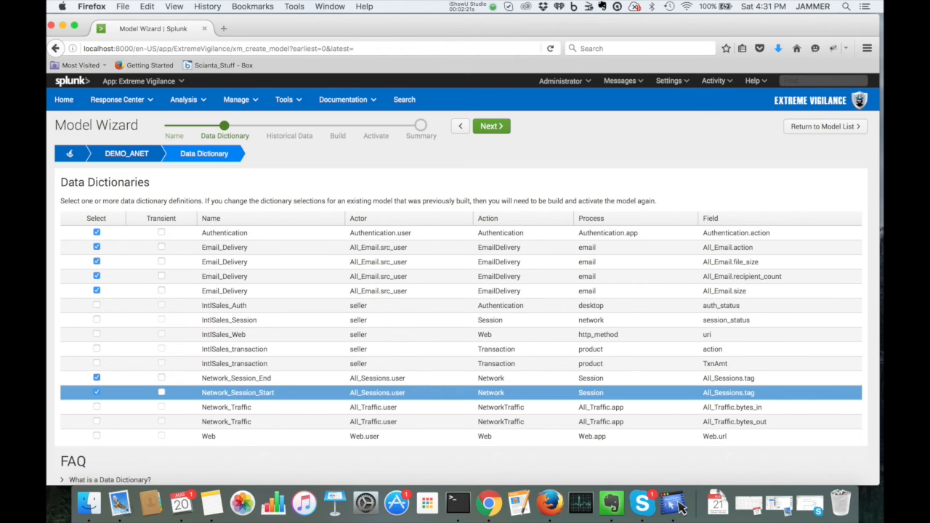
click(97, 407)
click(97, 421)
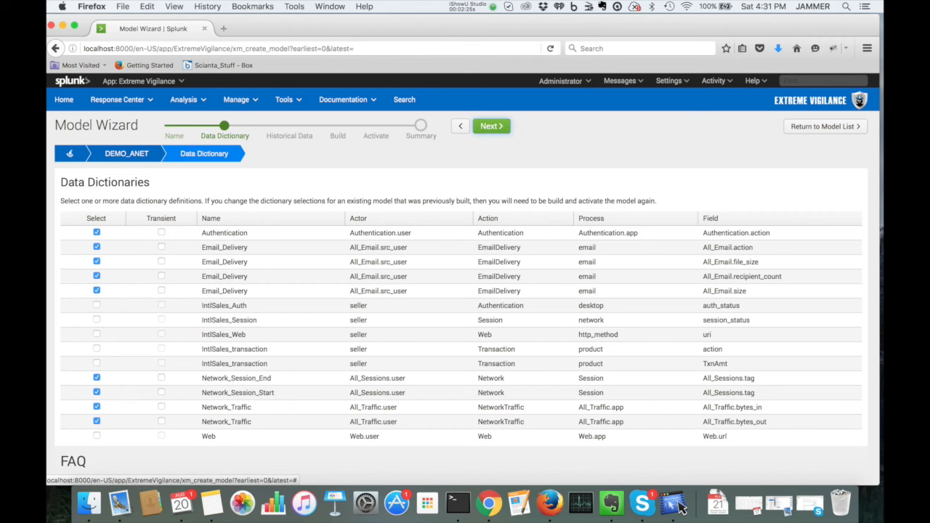
click(492, 126)
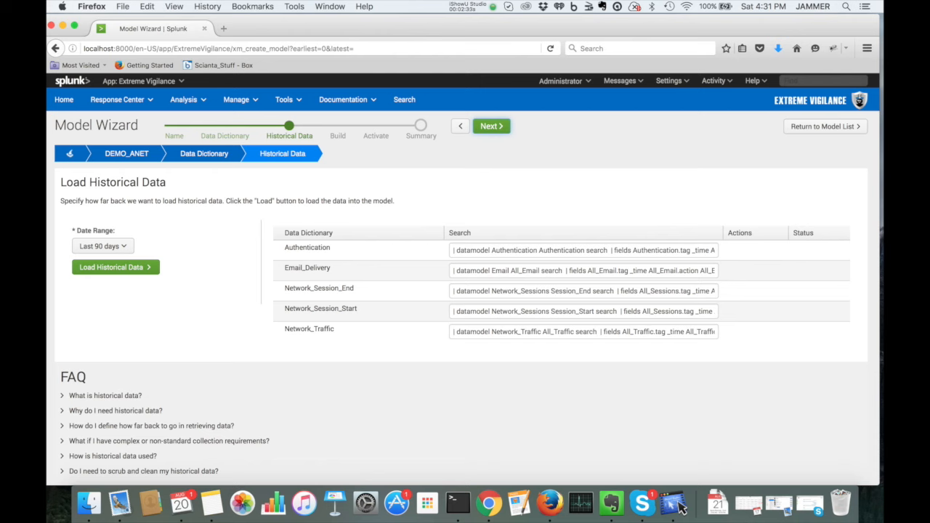
- Set the historical data date range between 04/01/2016 and 07/17/2016
click(583, 250)
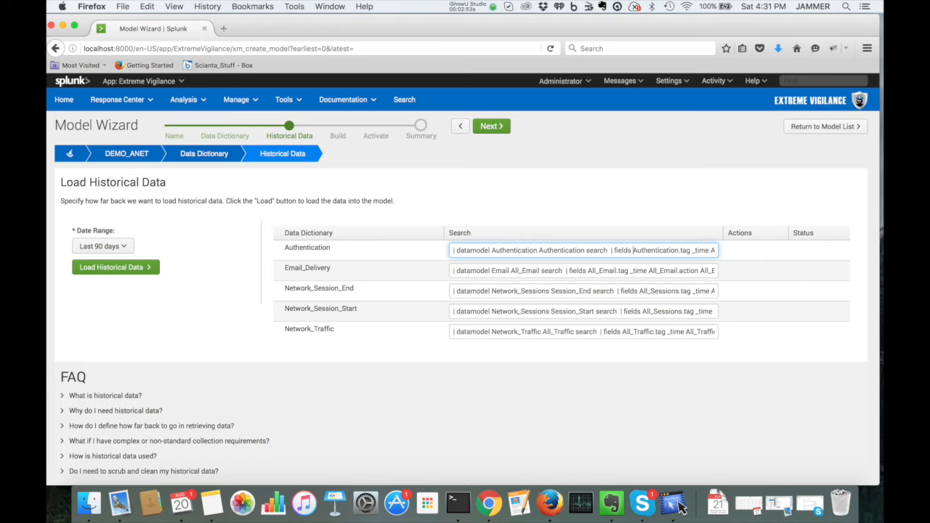
click(103, 246)
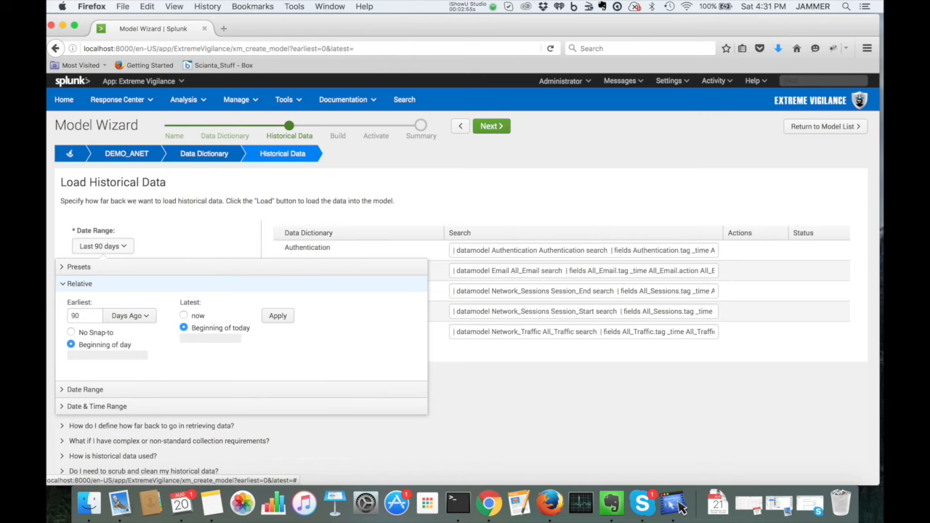
click(85, 390)
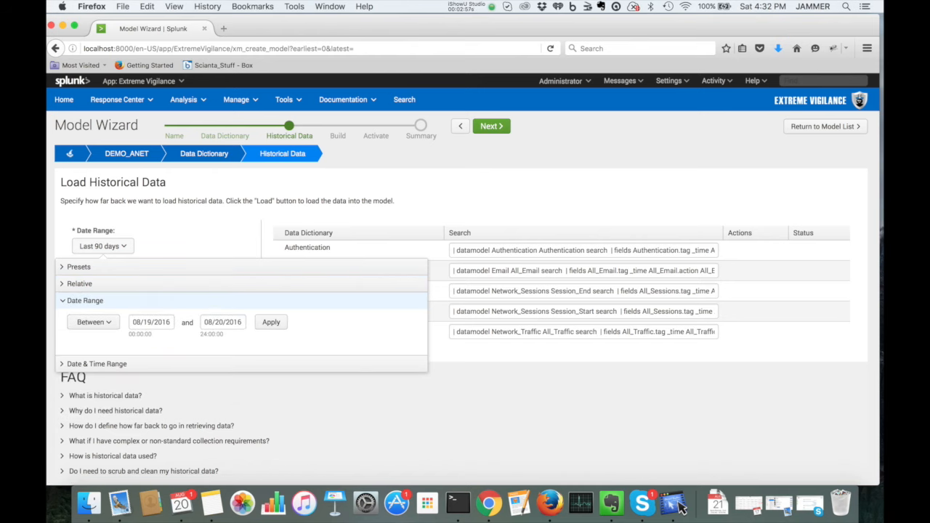
click(154, 322)
click(140, 341)
click(140, 341)
click(139, 341)
click(140, 341)
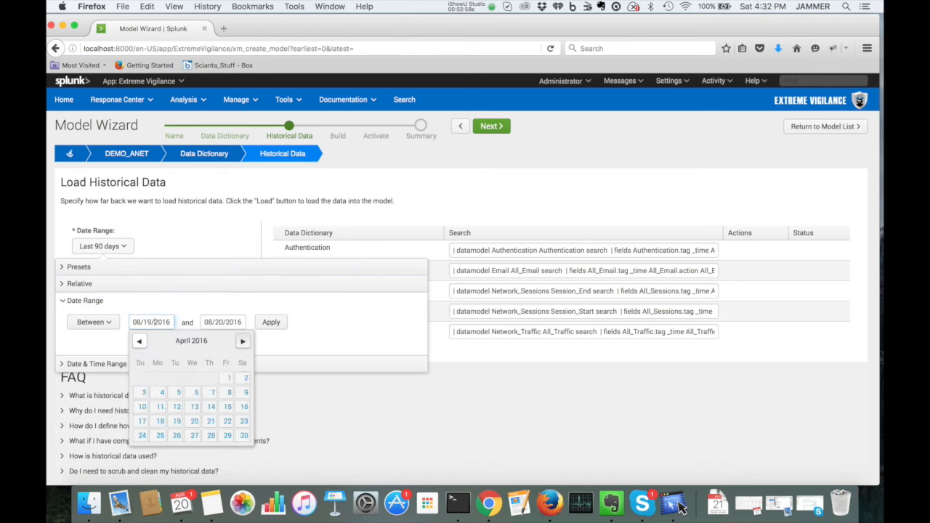
click(229, 378)
click(223, 322)
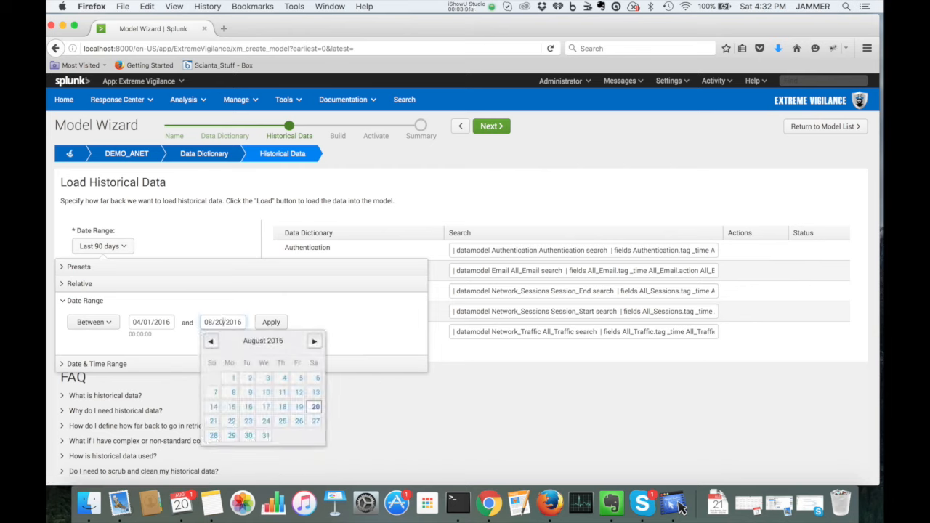
click(210, 341)
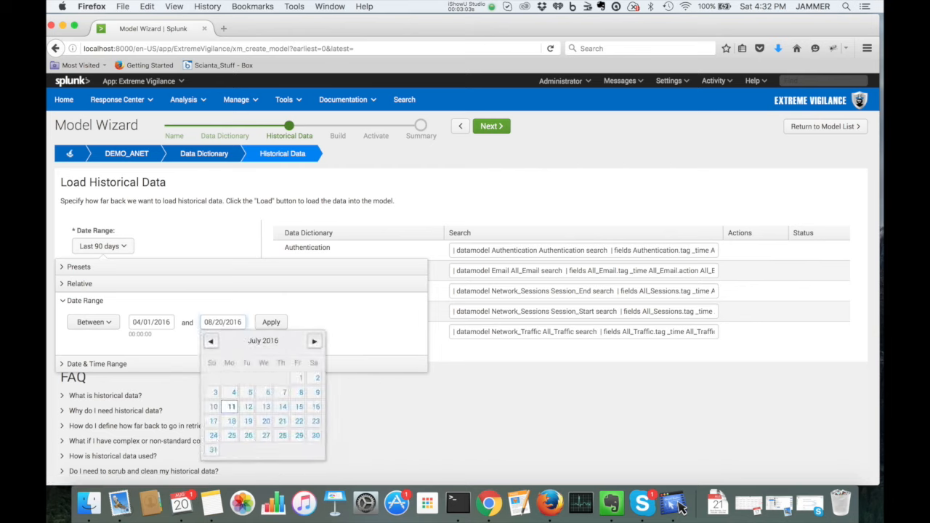
click(213, 420)
click(271, 322)
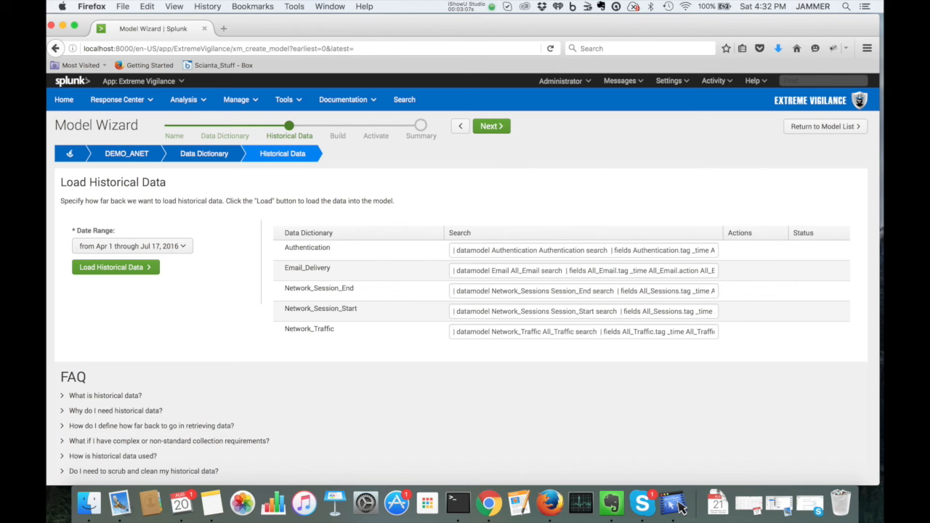
- Load the historical data for the selected dictionaries and continue to the build step
click(116, 267)
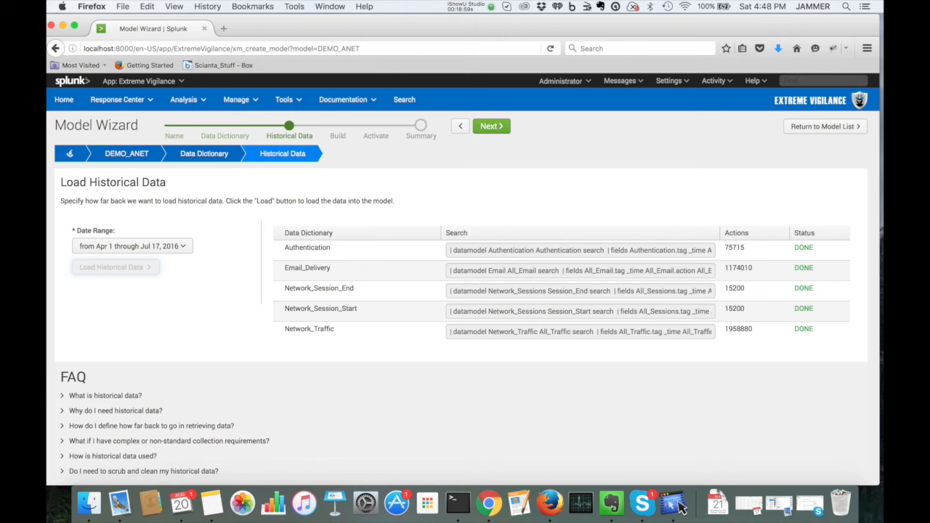
click(492, 125)
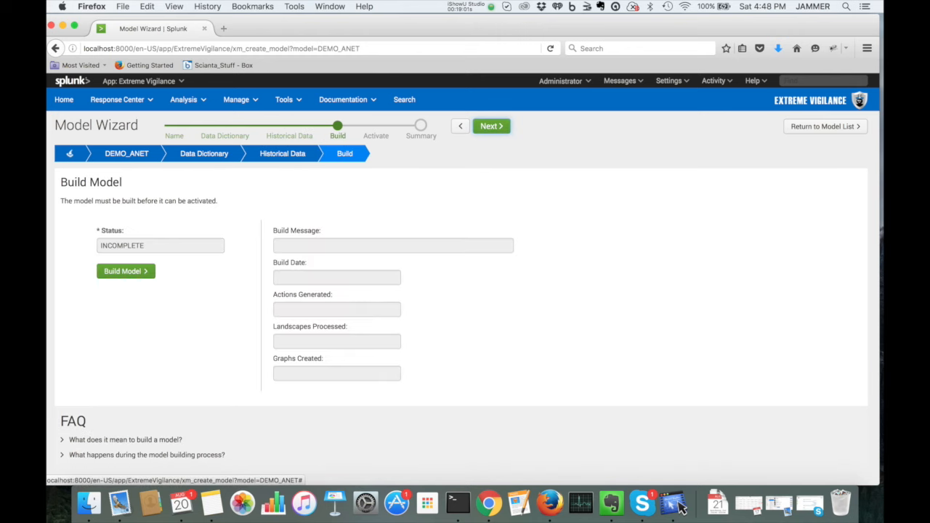
- Build the model and continue to the activation step
click(126, 271)
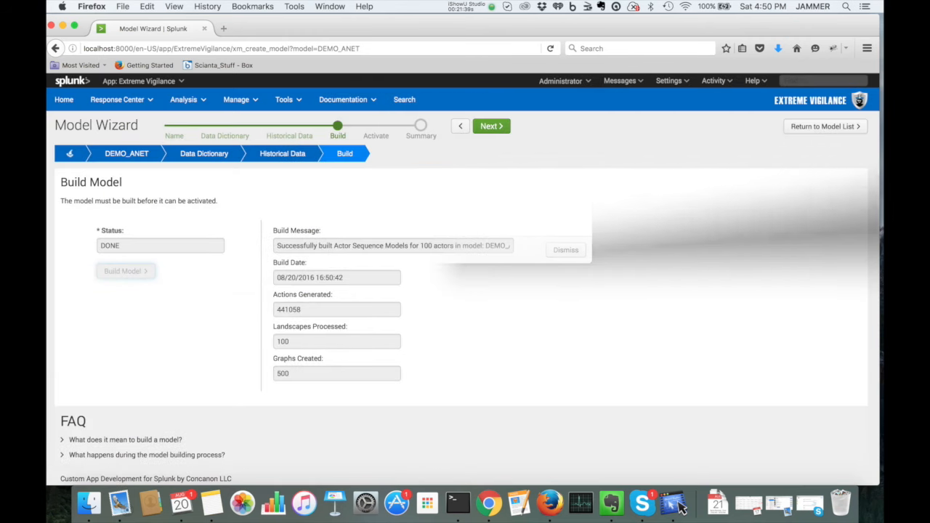
click(492, 126)
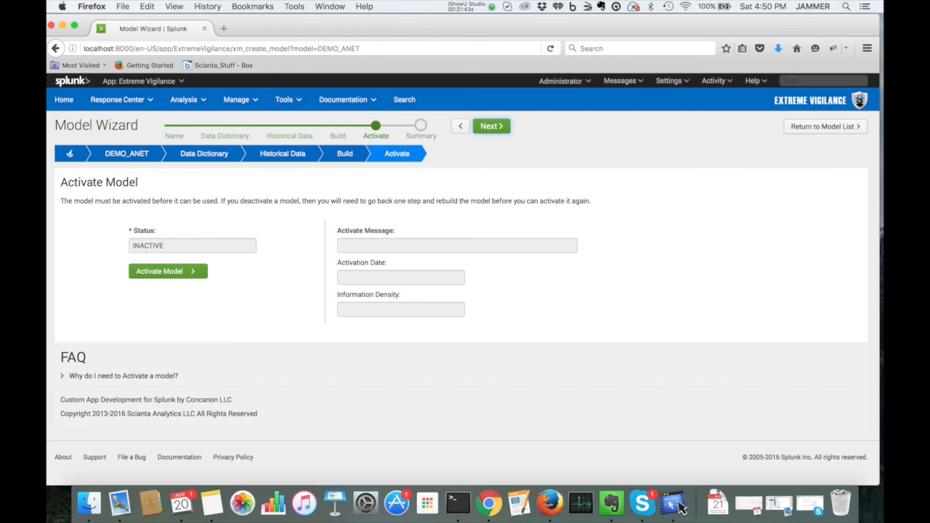
- Activate the model, view its summary and return to the model list
click(168, 271)
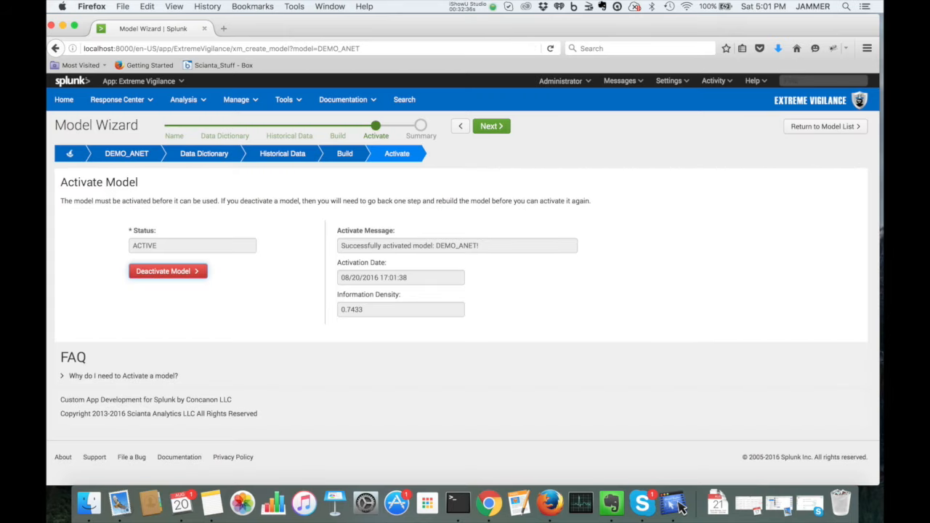
click(492, 126)
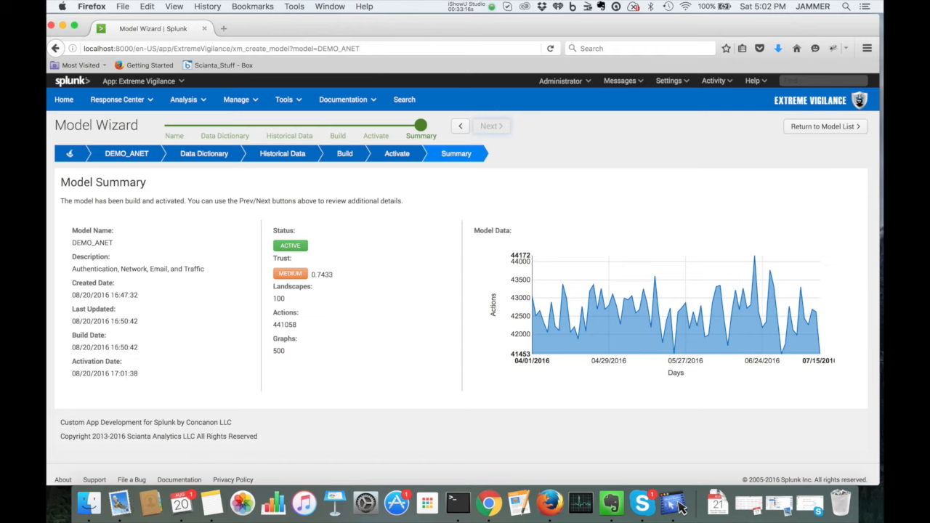
click(825, 126)
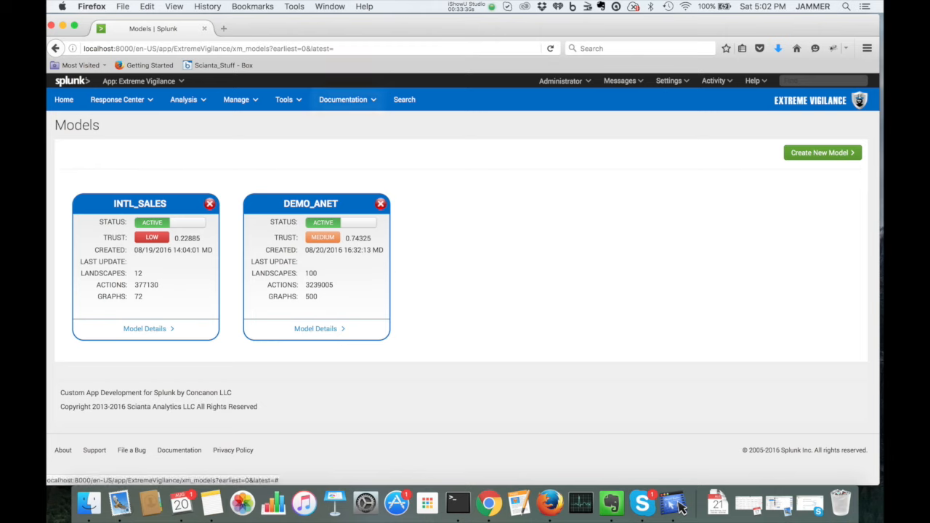
- Open the Getting Started documentation and read through the Models guide on creating a model
click(348, 99)
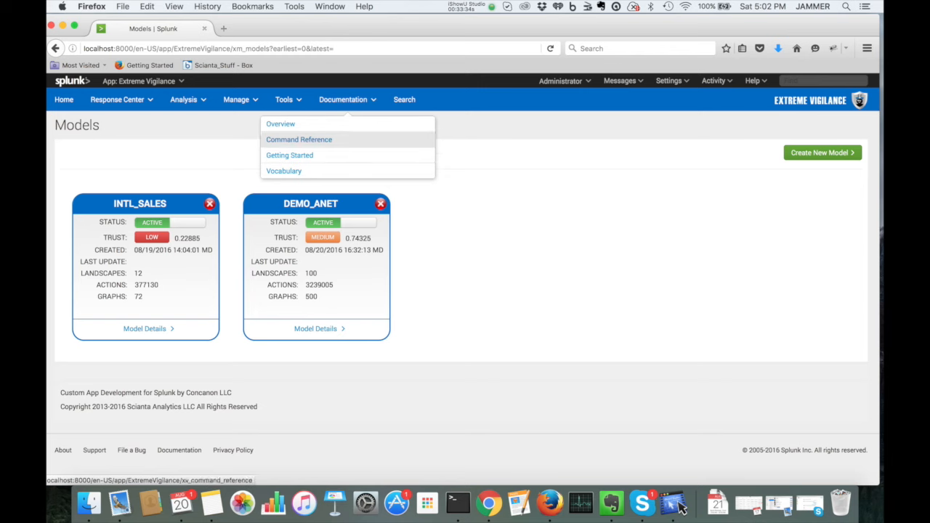
click(290, 155)
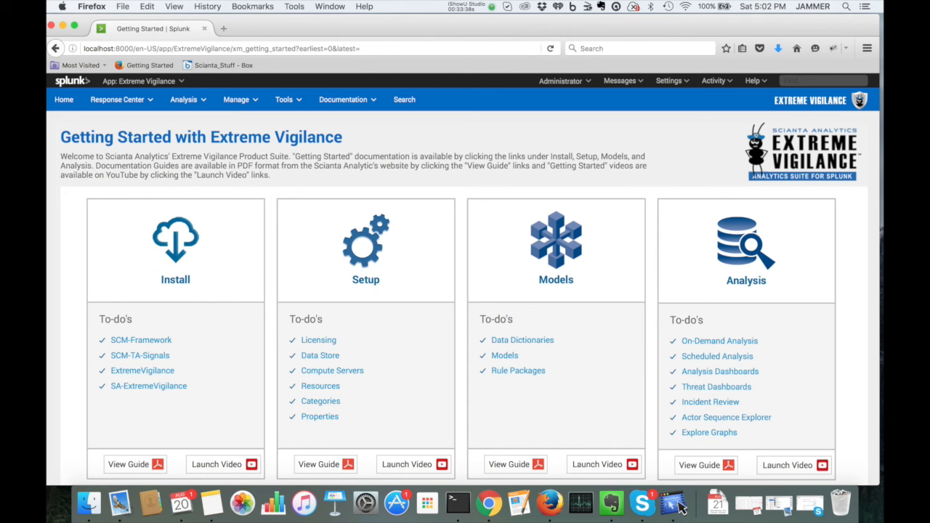
scroll(462, 279, down, 1)
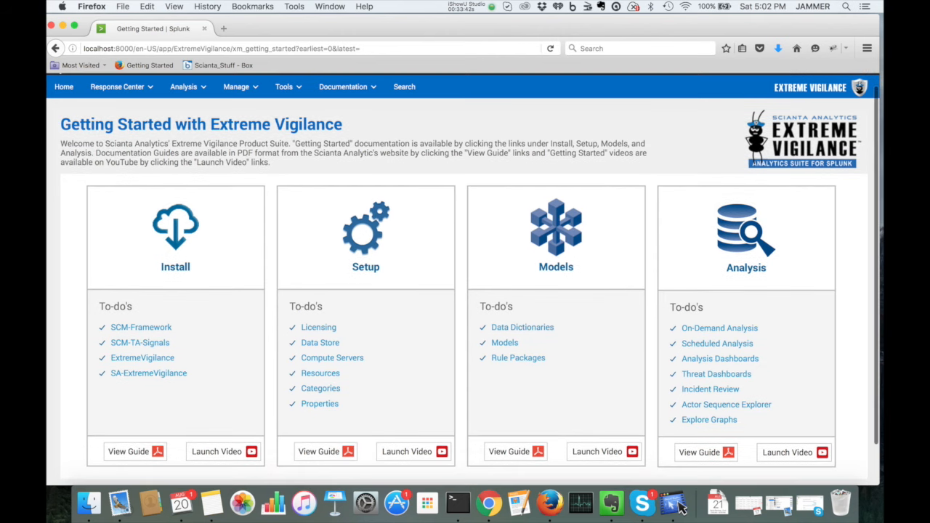
click(504, 342)
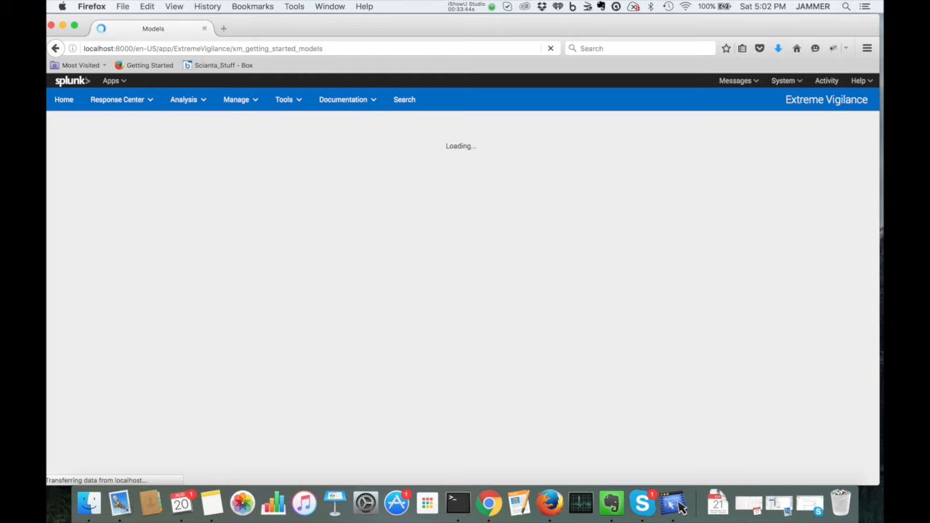
scroll(681, 507, down, 5)
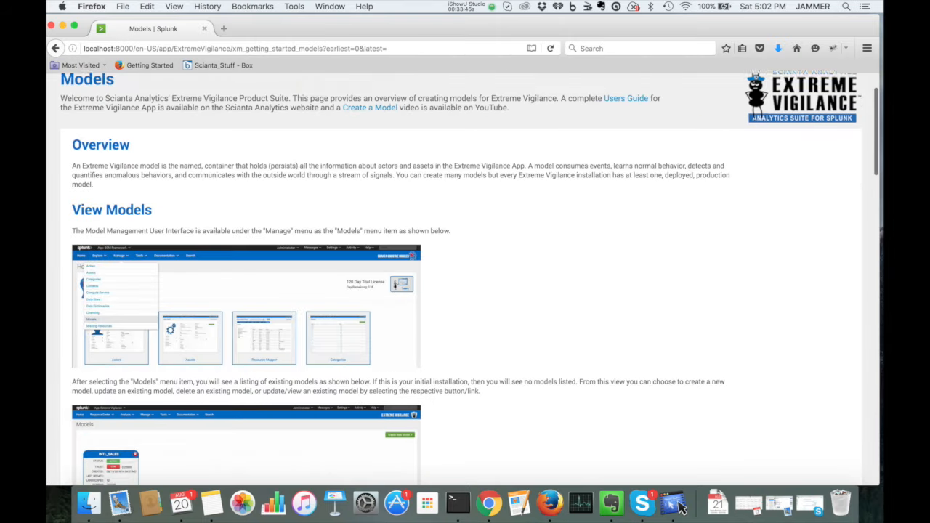
scroll(681, 506, down, 10)
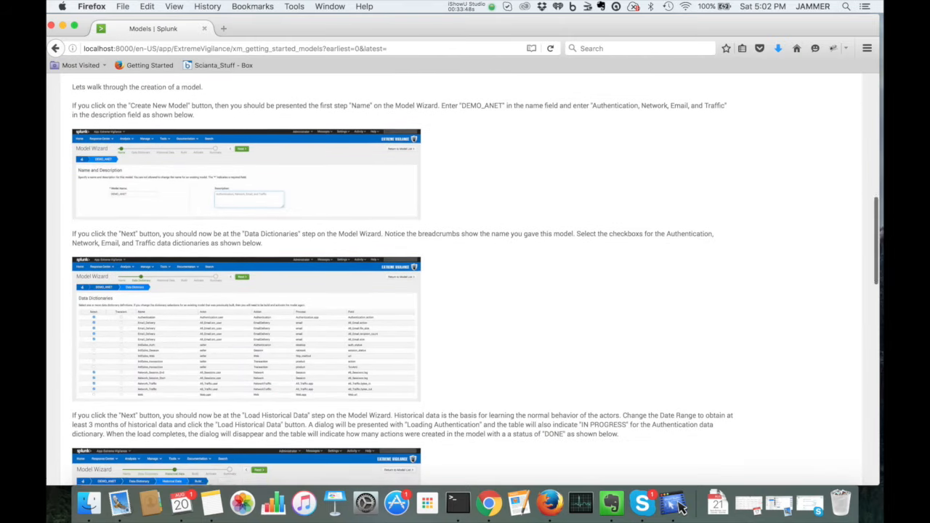
scroll(681, 507, down, 15)
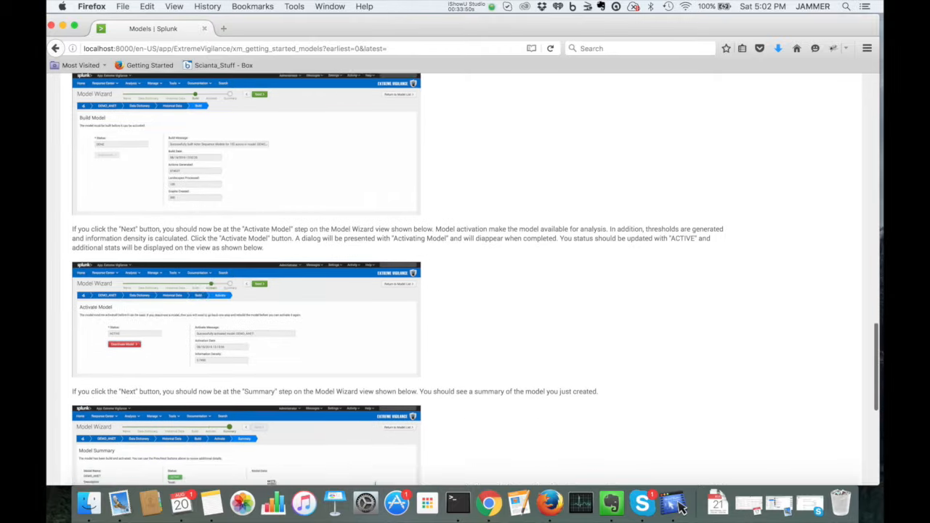
scroll(681, 506, down, 5)
scroll(681, 506, up, 20)
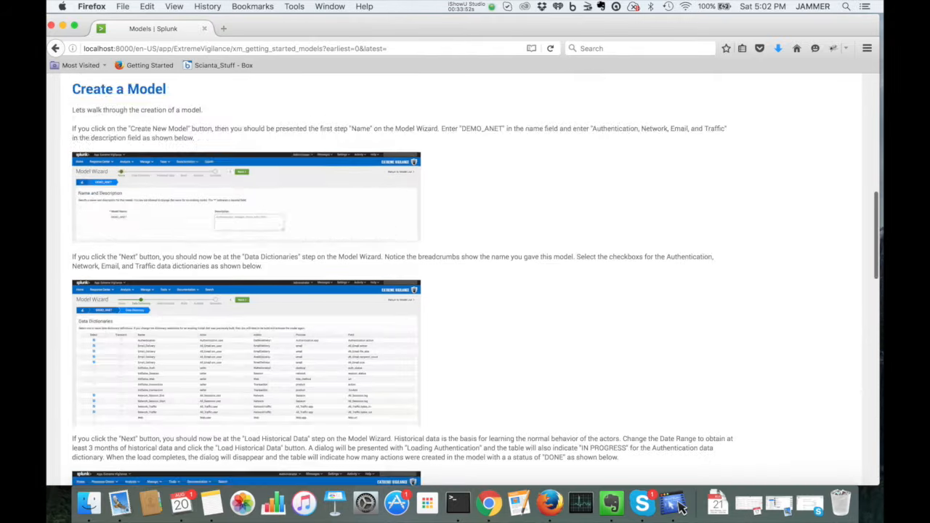
scroll(681, 507, up, 2)
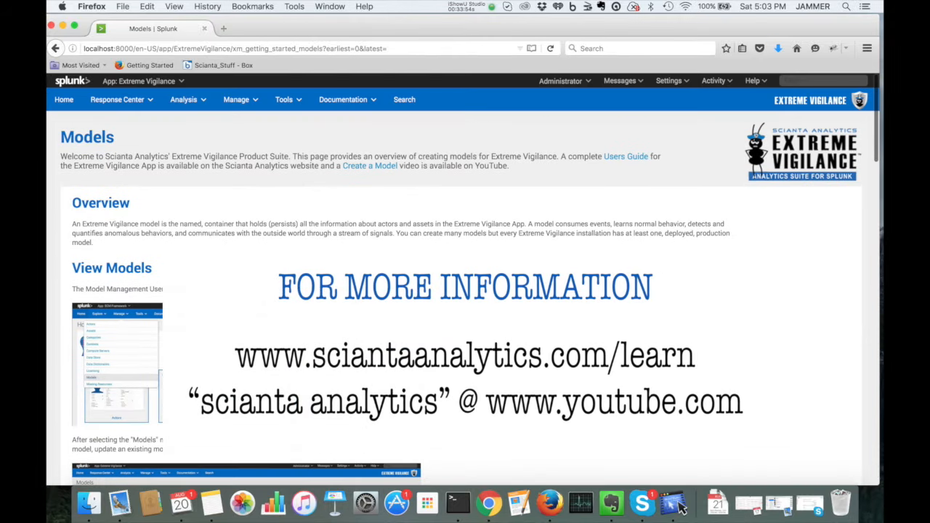
click(55, 49)
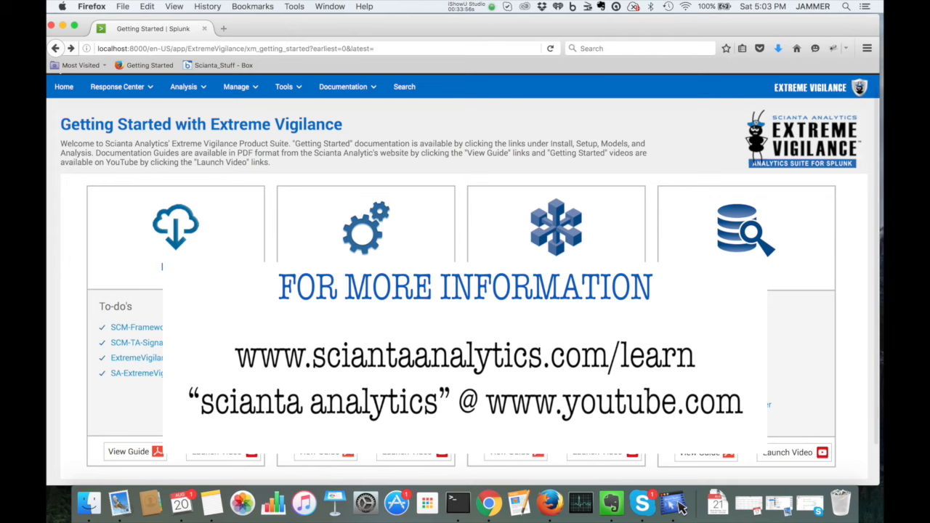